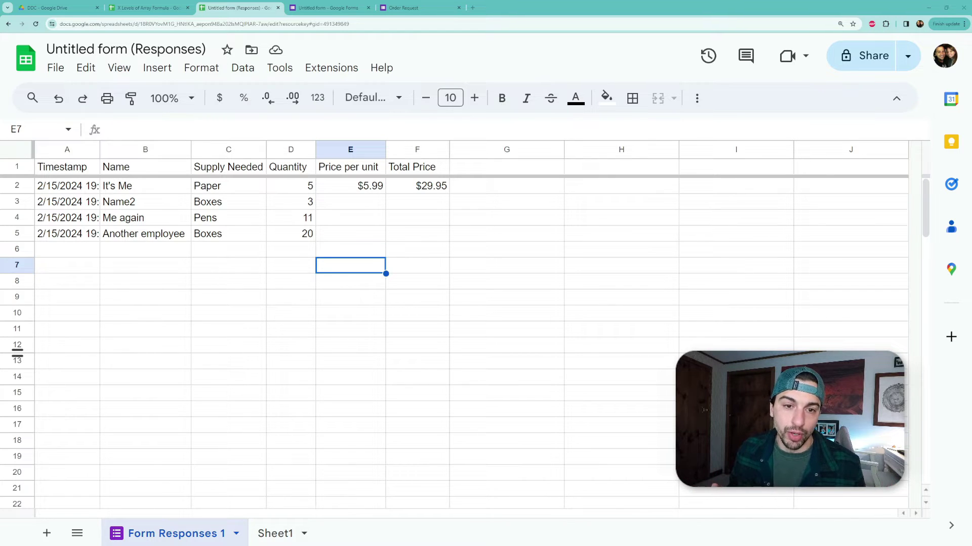
Move the selection down to row 3 of the Price per unit column
{"action": "key", "text": "Down"}
{"action": "left_click", "coordinate": [364, 188]}
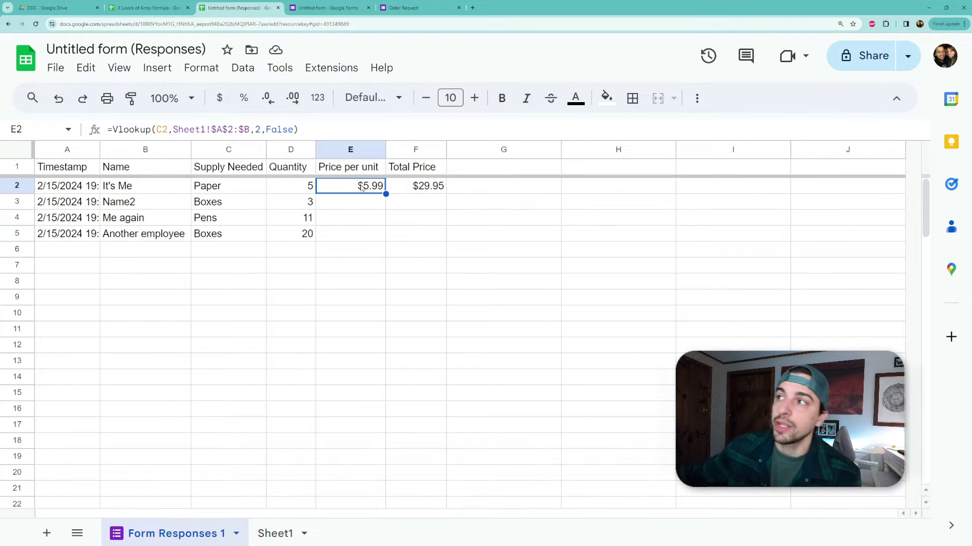
{"action": "left_click_drag", "start_coordinate": [386, 194], "coordinate": [383, 240]}
{"action": "key", "text": "ctrl+z"}
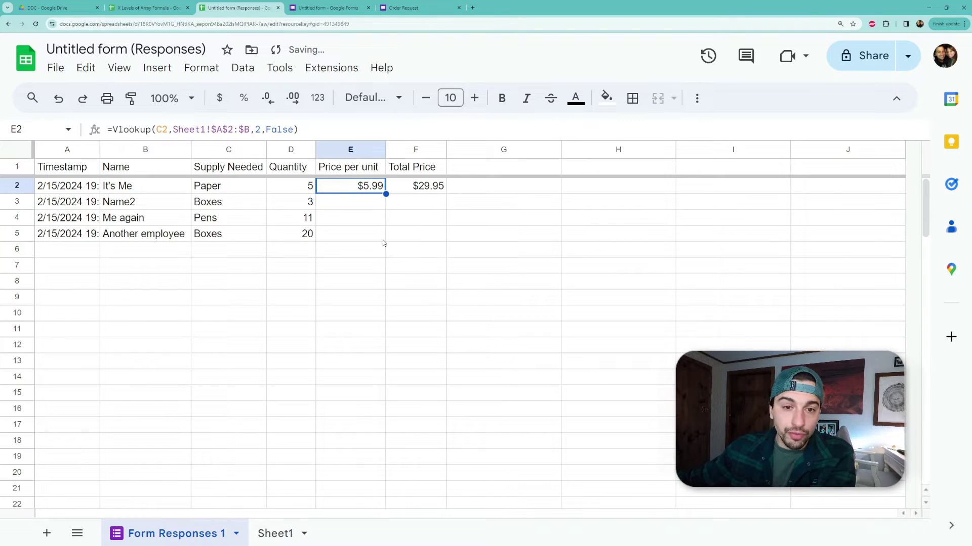
{"action": "left_click_drag", "start_coordinate": [377, 203], "coordinate": [381, 236]}
{"action": "type", "text": "$3.56 $7.84 $3.56"}
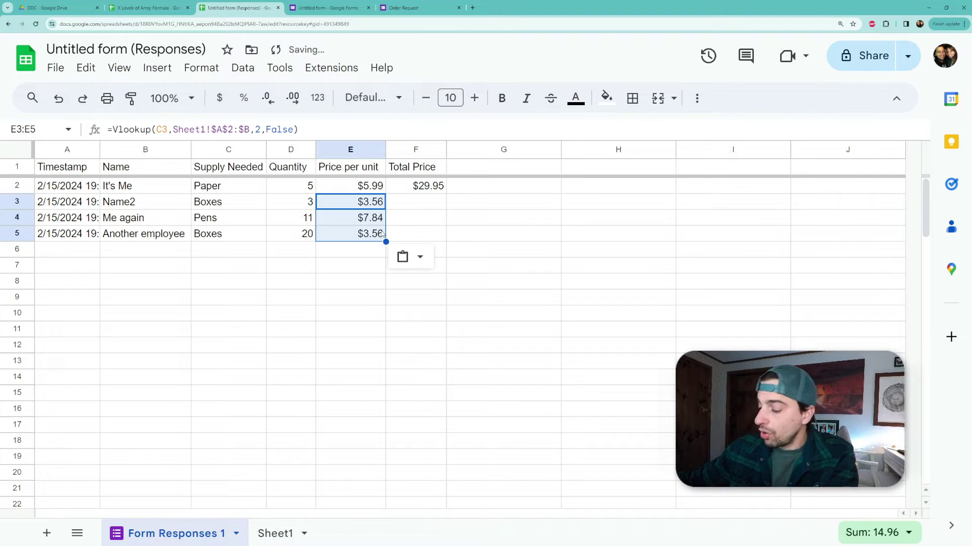
{"action": "left_click", "coordinate": [354, 201]}
{"action": "left_click", "coordinate": [356, 221]}
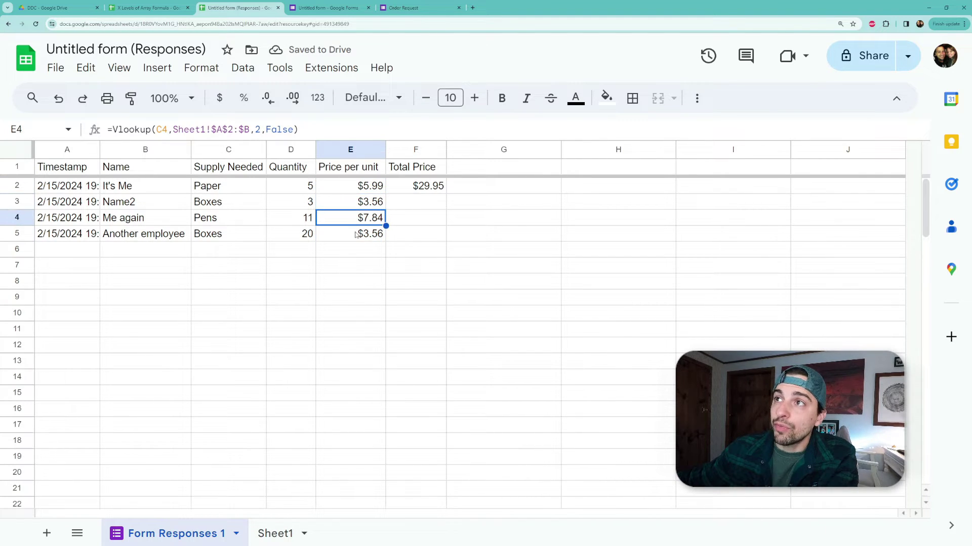
{"action": "left_click", "coordinate": [357, 235]}
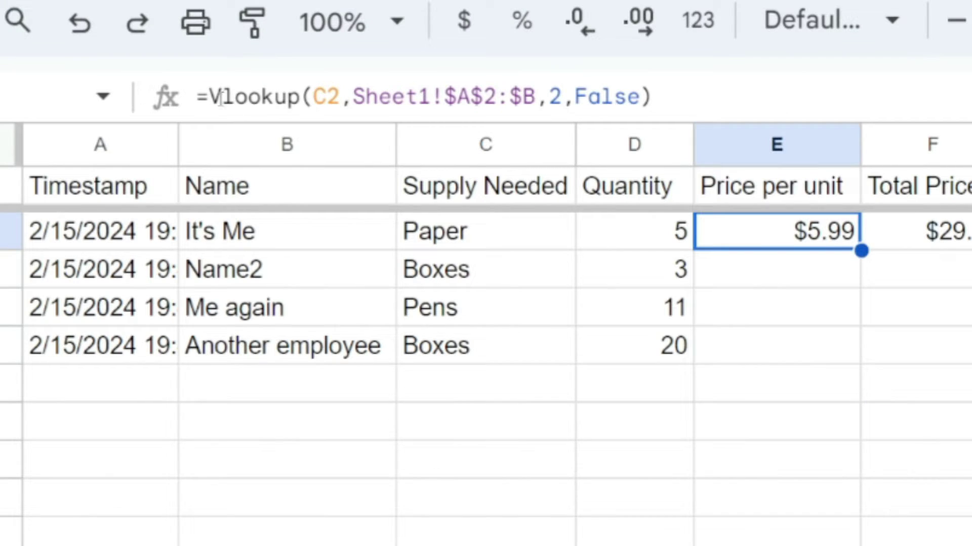
Wrap E2's VLOOKUP in ARRAYFORMULA( … ) and confirm it still returns $5.99
{"action": "left_click", "coordinate": [220, 96]}
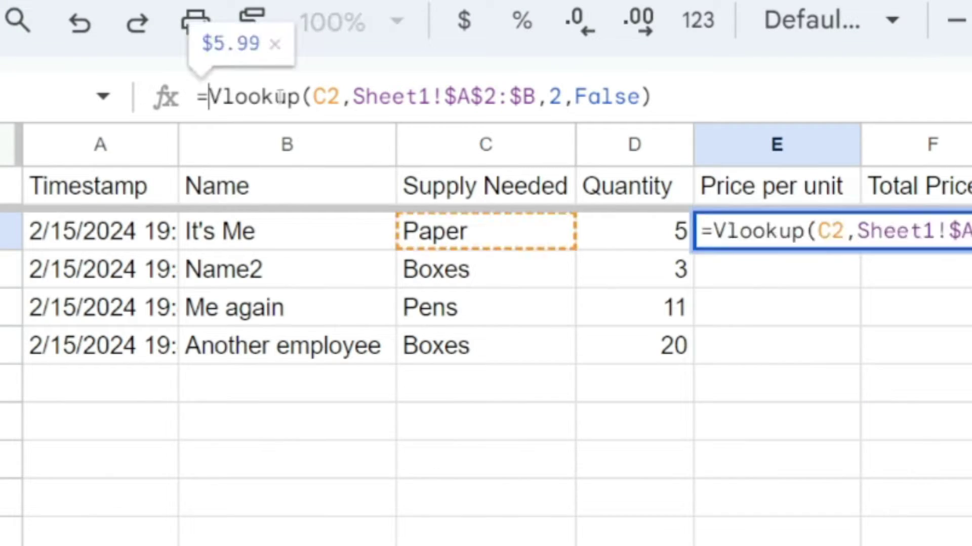
{"action": "type", "text": "arrayformula"}
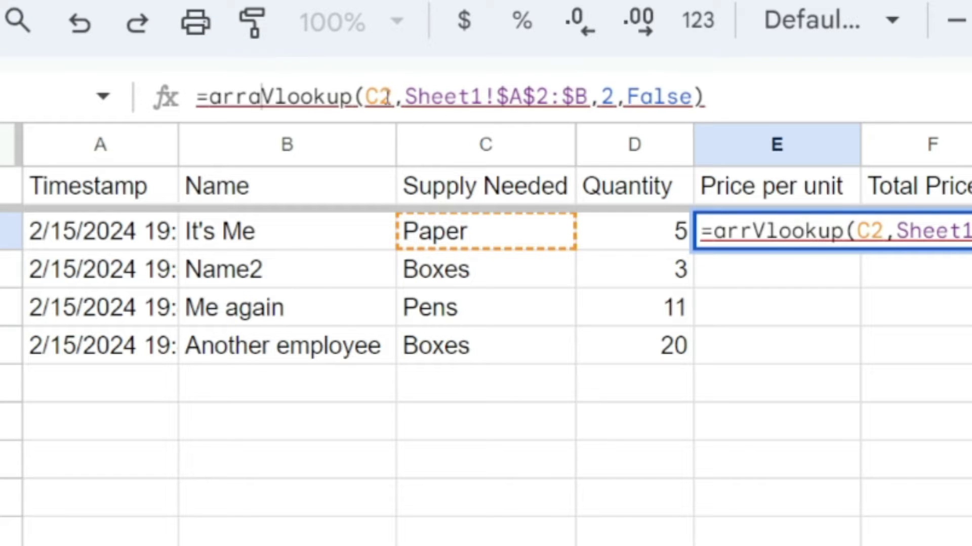
{"action": "type", "text": "("}
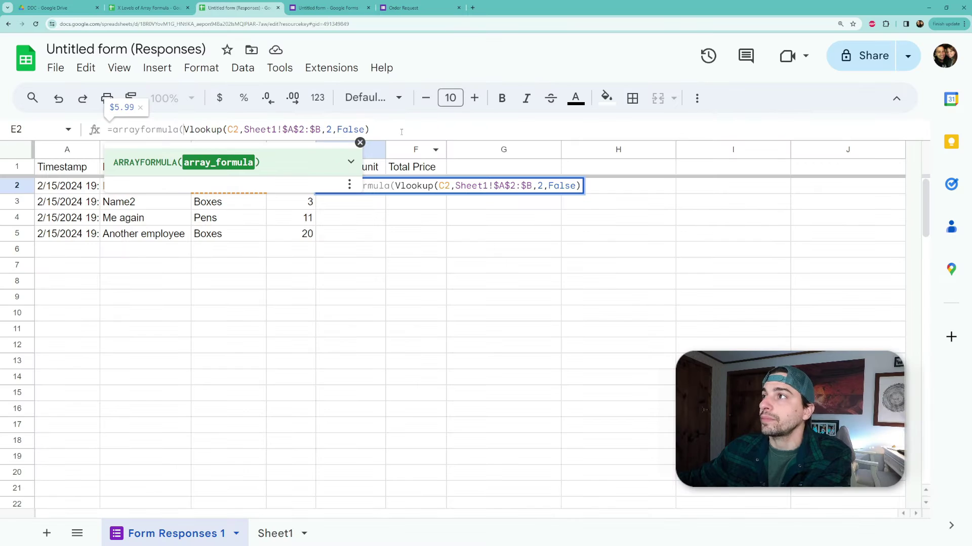
{"action": "left_click", "coordinate": [881, 101]}
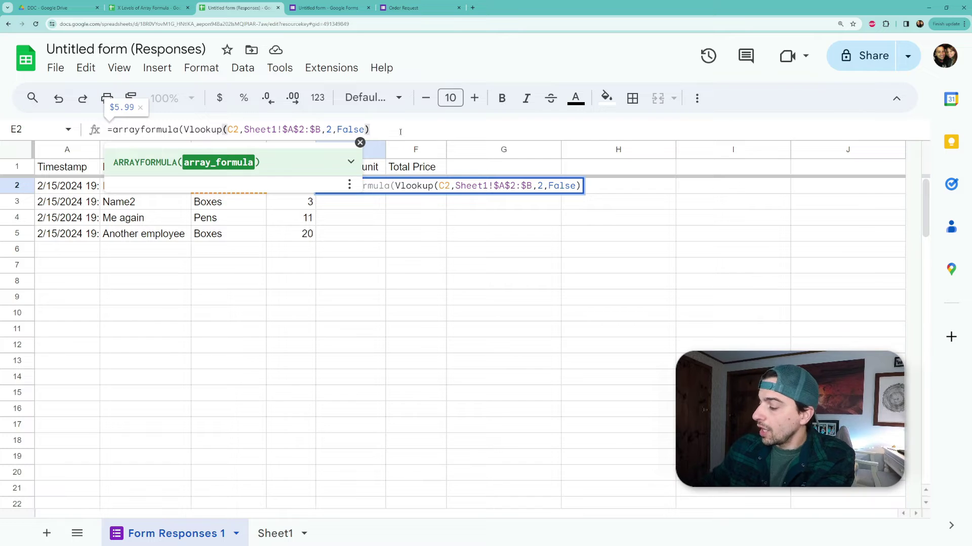
{"action": "type", "text": ")"}
{"action": "key", "text": "Return"}
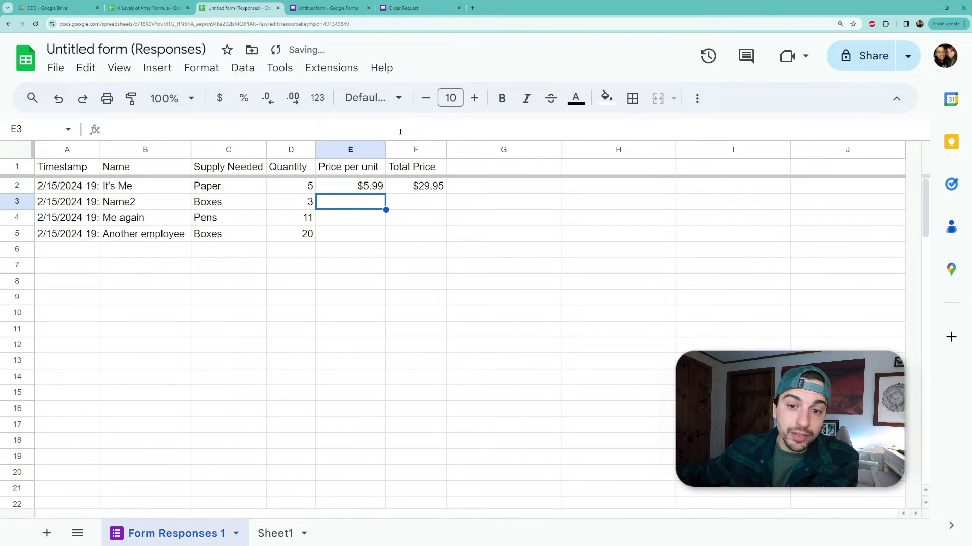
{"action": "left_click", "coordinate": [358, 189]}
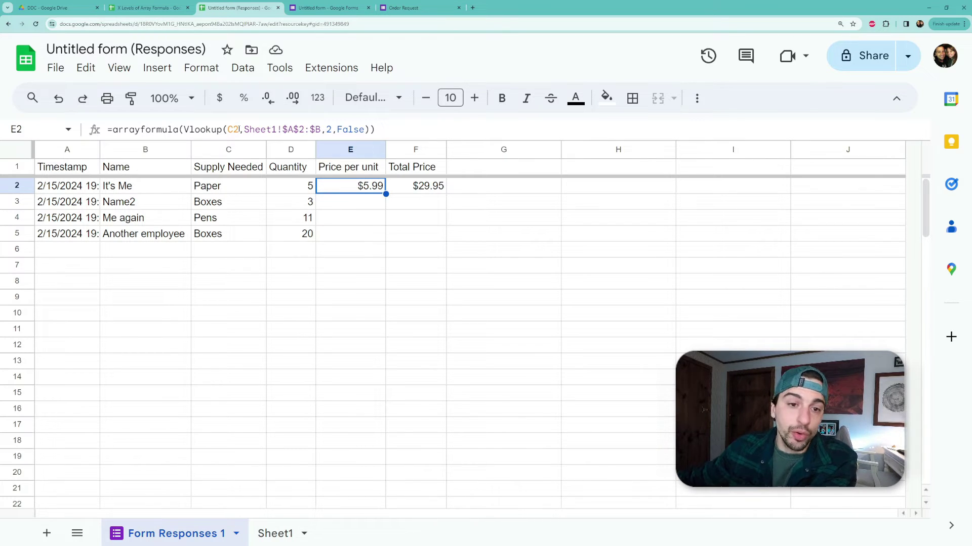
{"action": "left_click", "coordinate": [239, 129]}
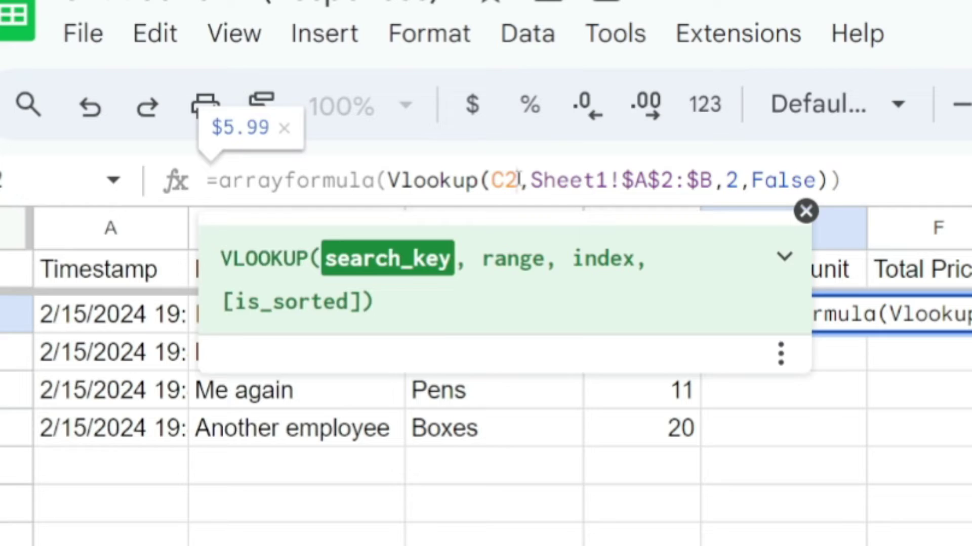
Change the lookup from C2 to C2:C so rows 2–5 are priced, and check E6's #N/A
{"action": "type", "text": ":C"}
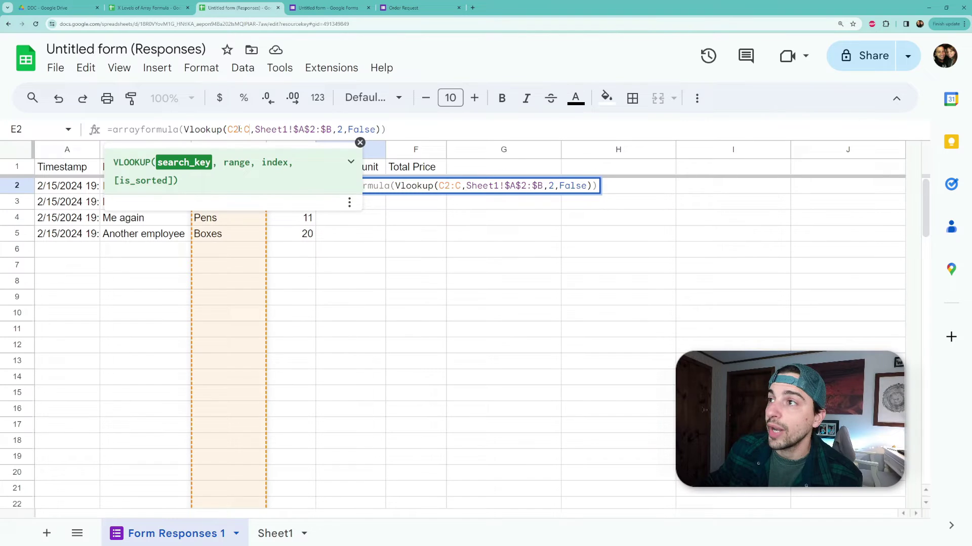
{"action": "key", "text": "Return"}
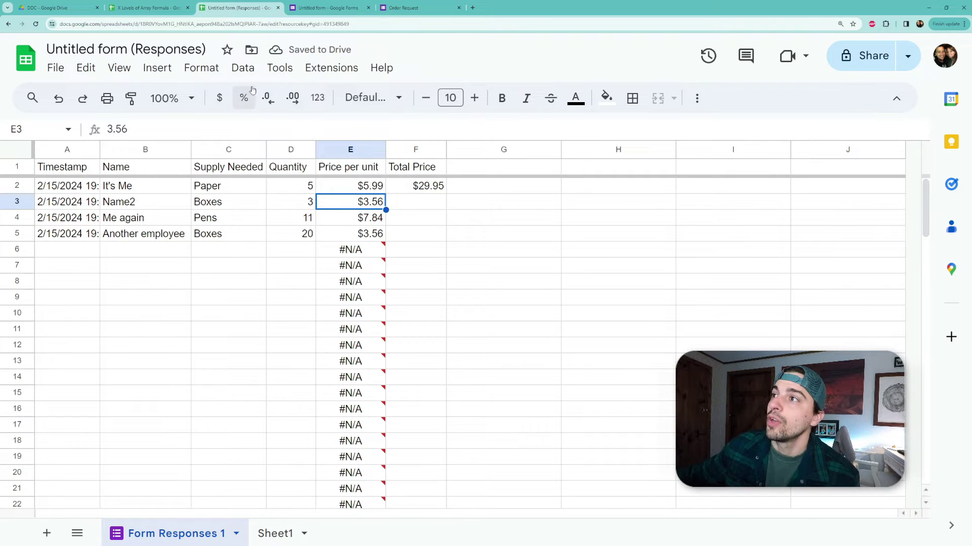
{"action": "left_click_drag", "start_coordinate": [371, 186], "coordinate": [371, 239]}
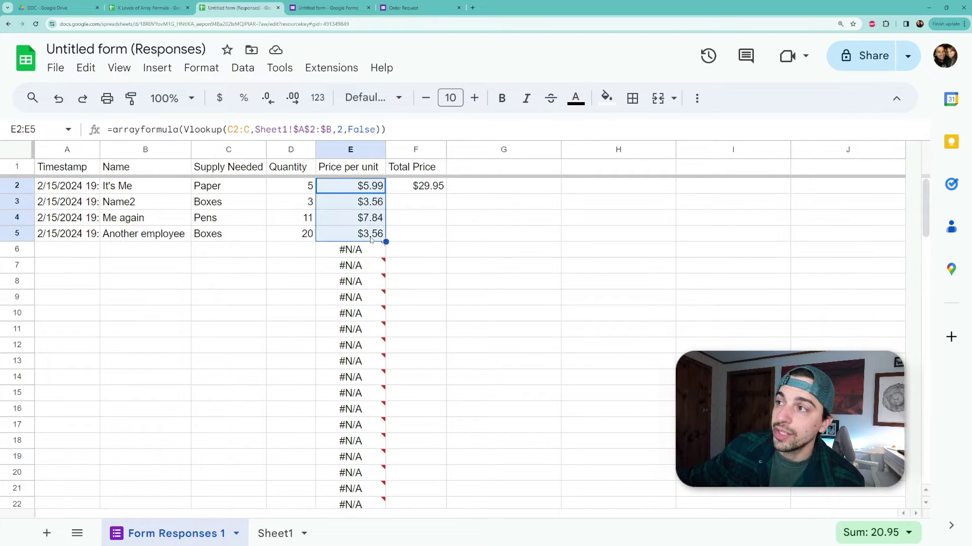
{"action": "mouse_move", "coordinate": [369, 251]}
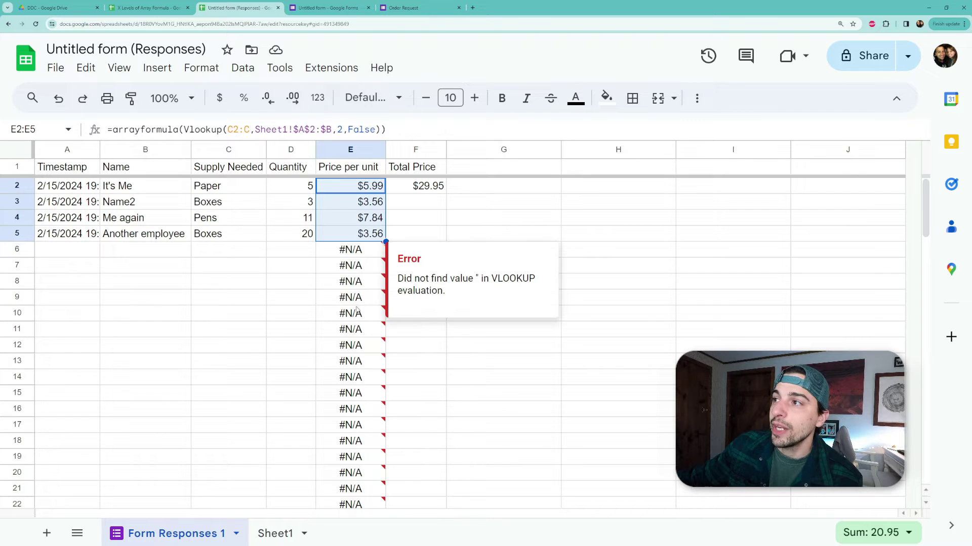
{"action": "left_click", "coordinate": [371, 255]}
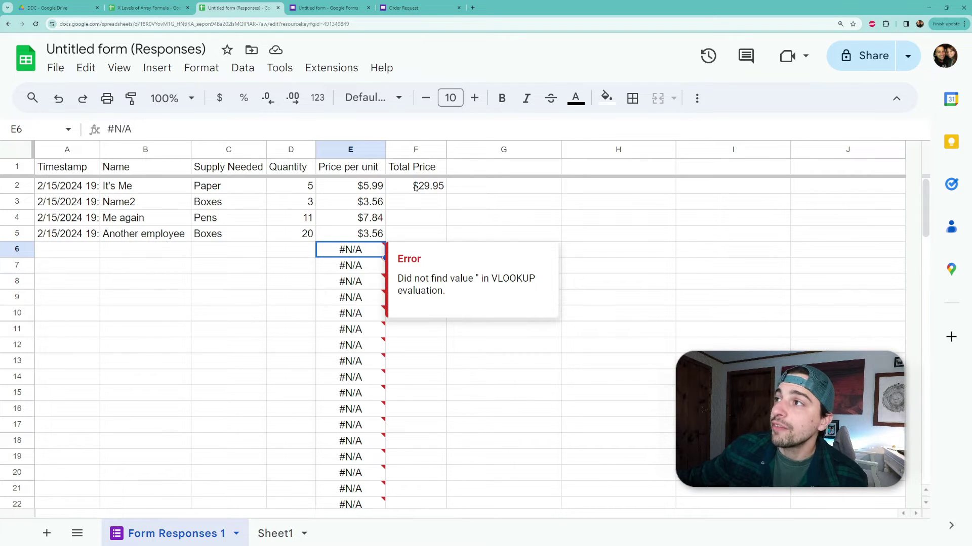
{"action": "left_click", "coordinate": [383, 188]}
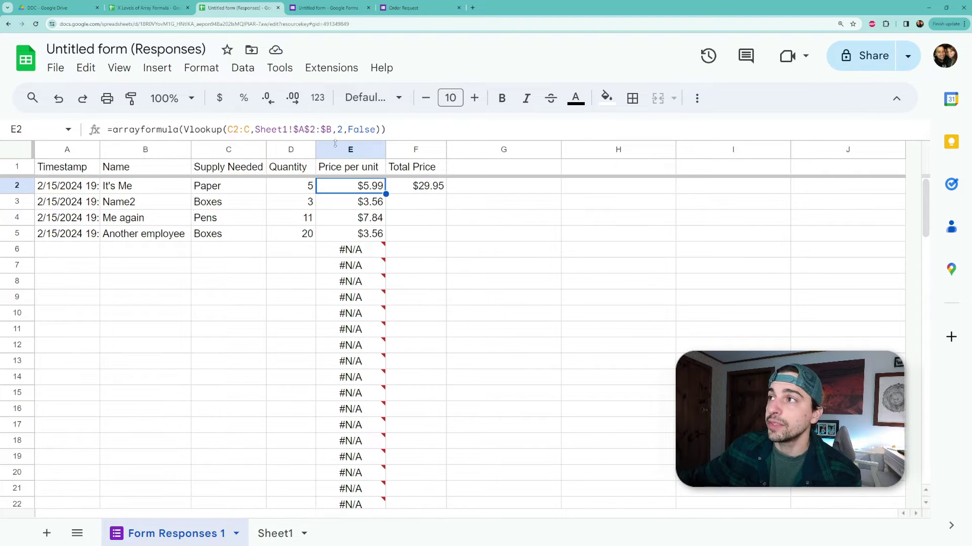
Turn F2 into ArrayFormula(D2:D*E2:E) so Total Price covers every row
{"action": "left_click", "coordinate": [423, 191]}
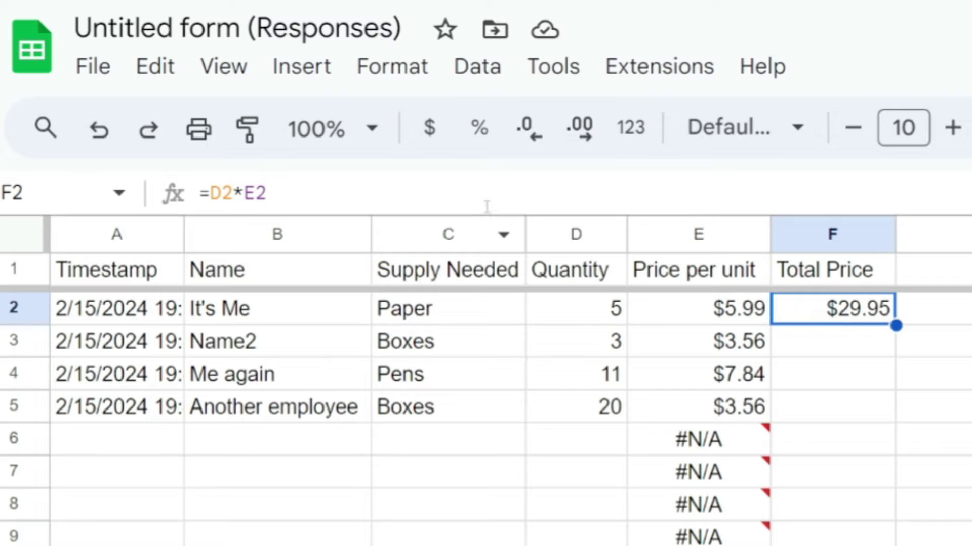
{"action": "left_click", "coordinate": [209, 193]}
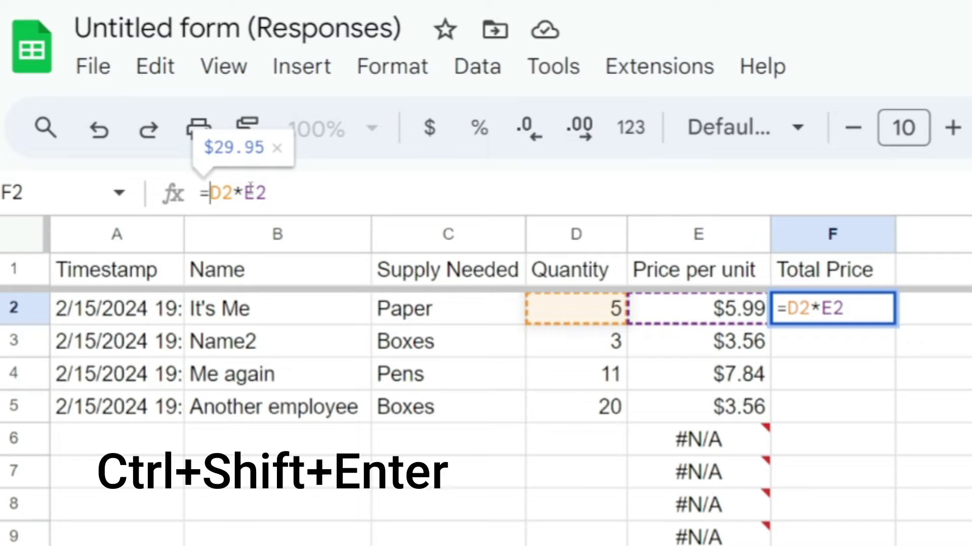
{"action": "key", "text": "ctrl+shift+Return"}
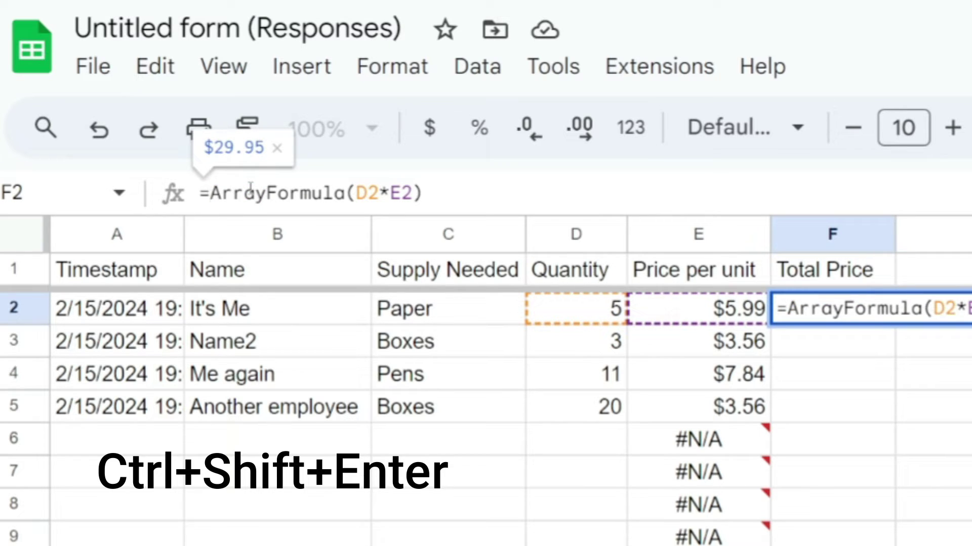
{"action": "left_click", "coordinate": [382, 192]}
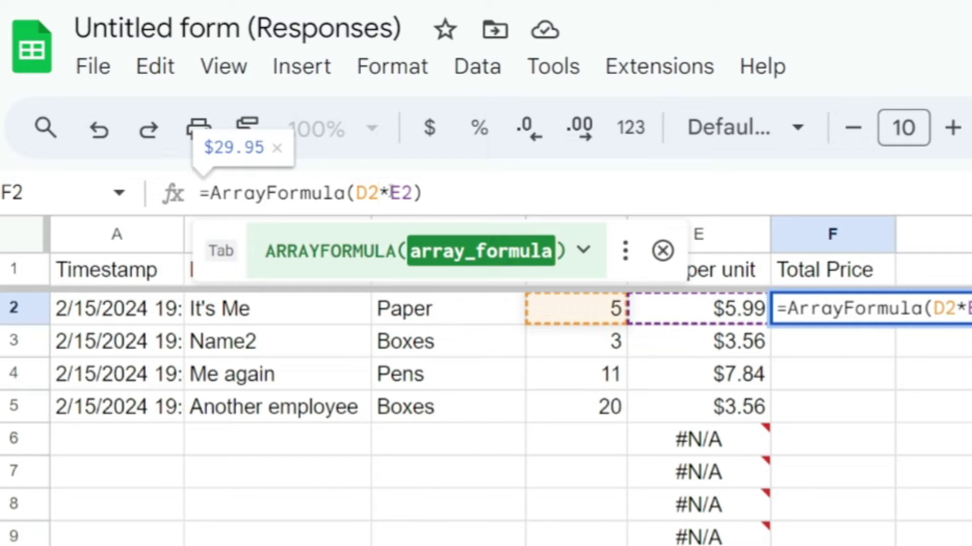
{"action": "type", "text": ":D"}
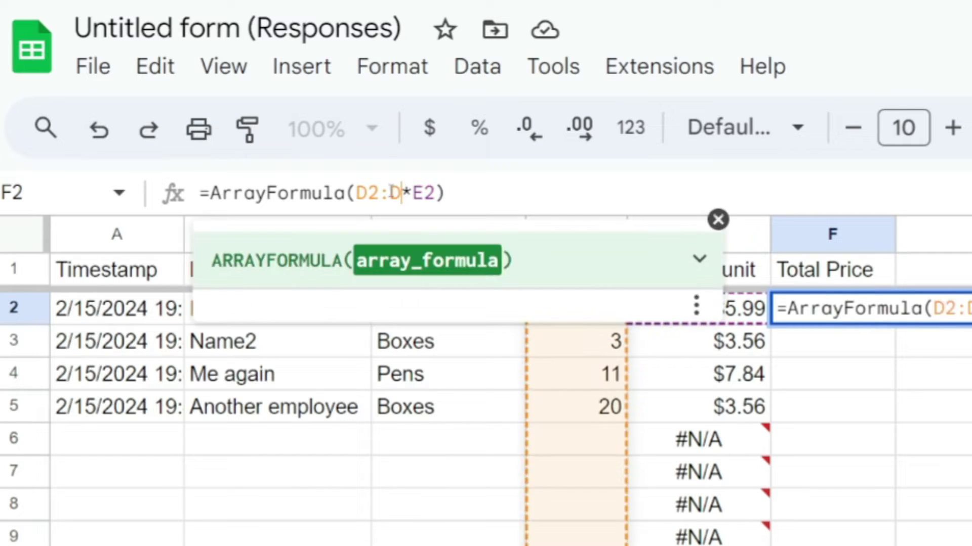
{"action": "key", "text": "Right"}
{"action": "key", "text": "Right"}
{"action": "key", "text": "Right"}
{"action": "type", "text": ":E"}
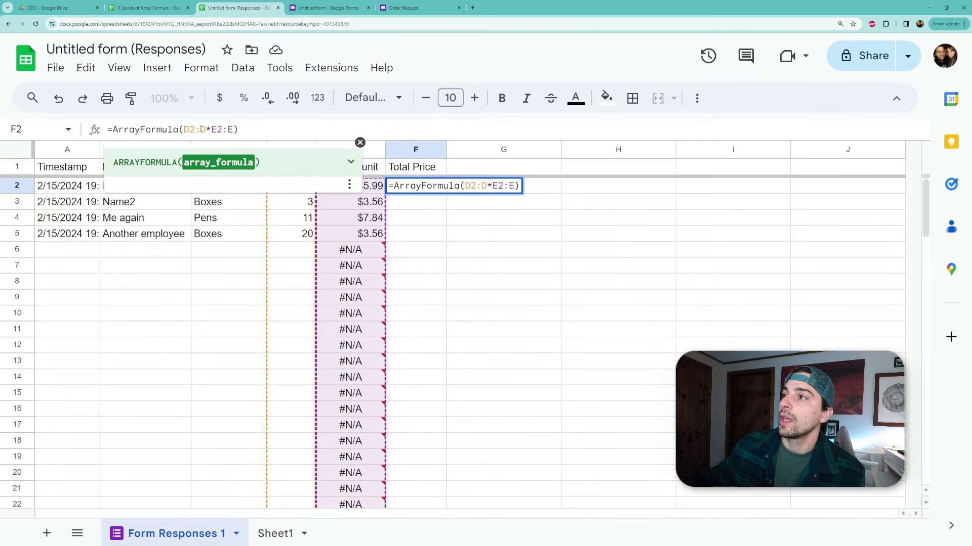
{"action": "key", "text": "Return"}
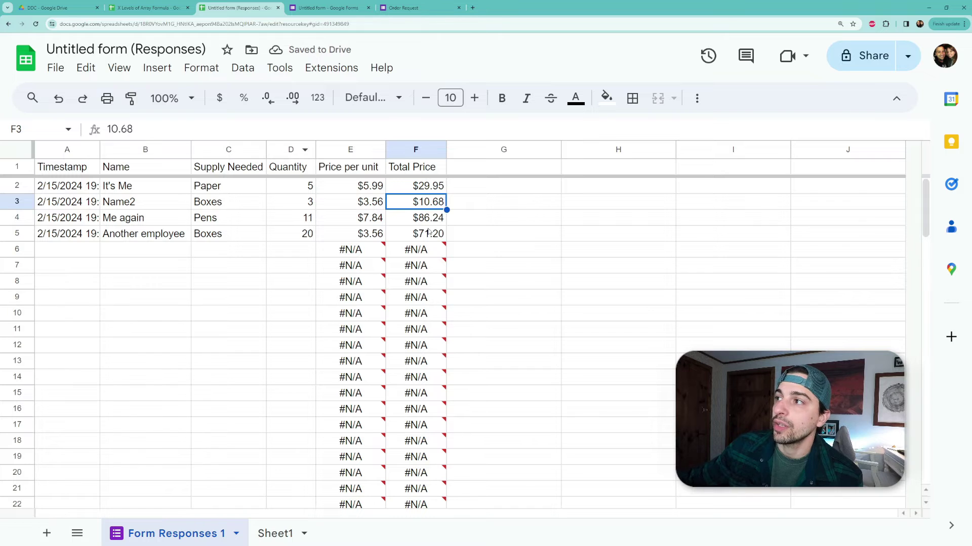
Check the totals in F2–F5: $29.95, $10.68, $86.24 and $71.20
{"action": "scroll", "coordinate": [416, 481], "scroll_direction": "down", "scroll_amount": 2}
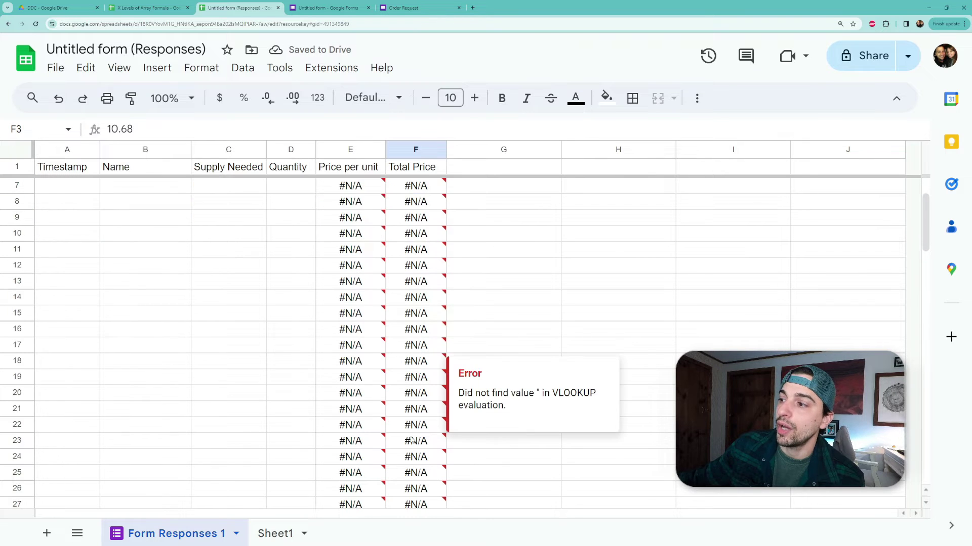
{"action": "scroll", "coordinate": [415, 465], "scroll_direction": "up", "scroll_amount": 2}
{"action": "left_click", "coordinate": [414, 187]}
{"action": "left_click", "coordinate": [425, 208]}
{"action": "left_click", "coordinate": [427, 222]}
{"action": "left_click", "coordinate": [428, 234]}
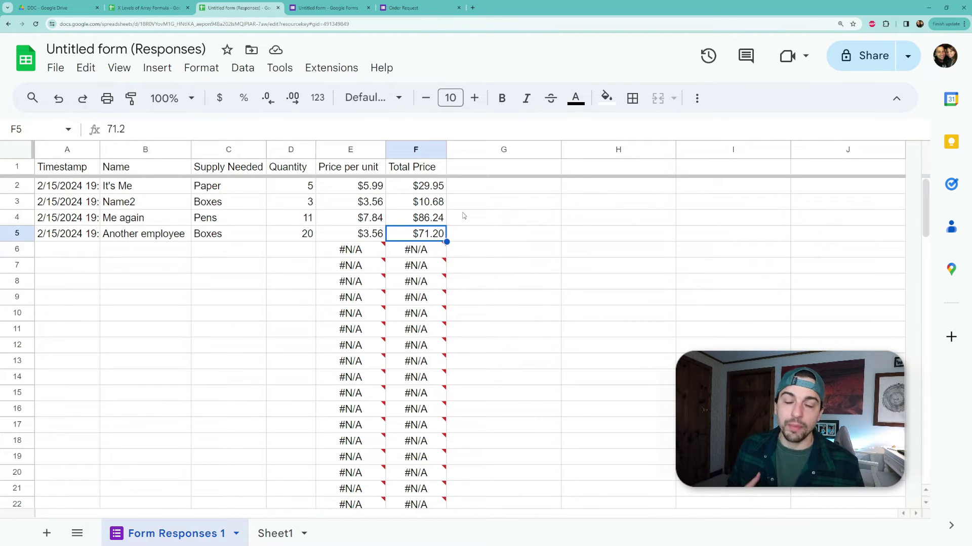
Submit a new Order Request with a name, Boxes and quantity 50, then return to the sheet
{"action": "left_click", "coordinate": [422, 10]}
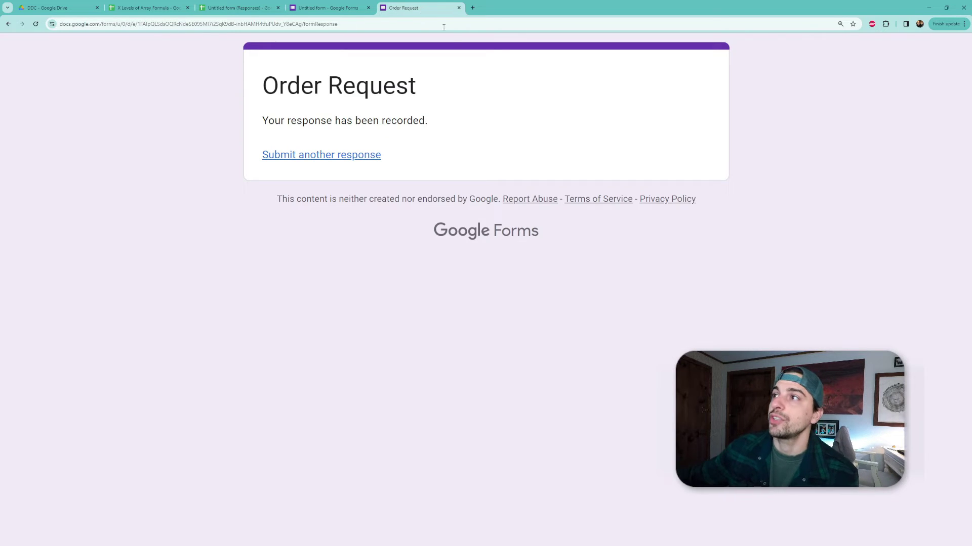
{"action": "left_click", "coordinate": [291, 158]}
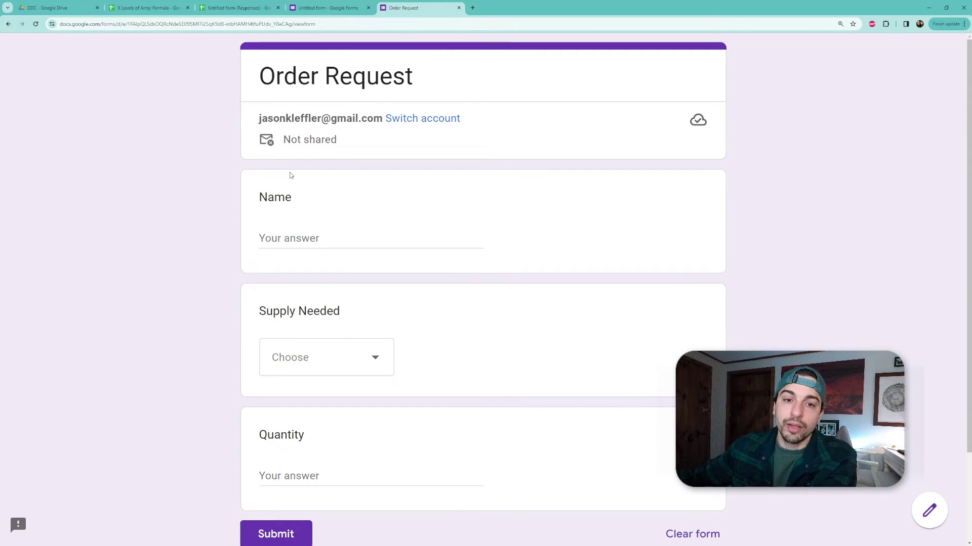
{"action": "left_click", "coordinate": [325, 234]}
{"action": "type", "text": "Name"}
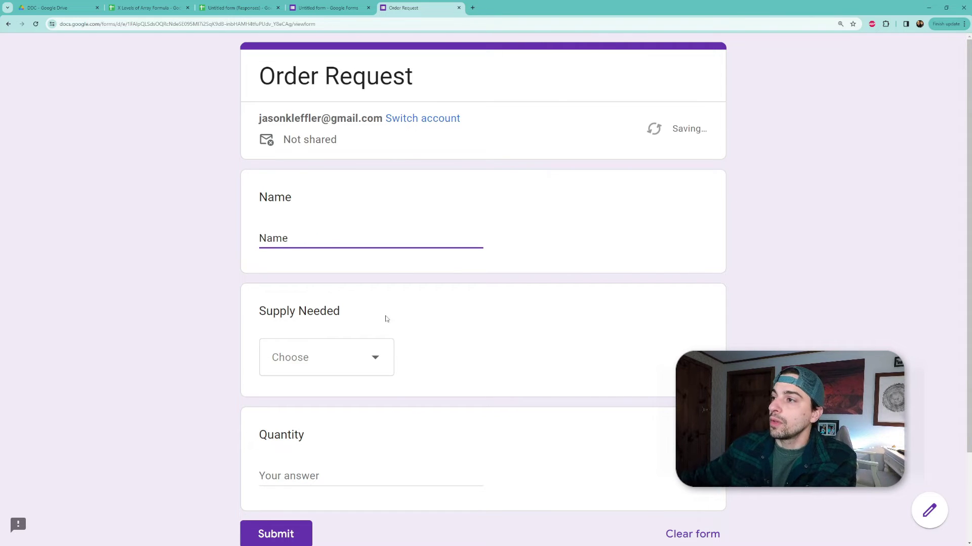
{"action": "left_click", "coordinate": [375, 352]}
{"action": "left_click", "coordinate": [315, 444]}
{"action": "left_click", "coordinate": [377, 477]}
{"action": "type", "text": "50"}
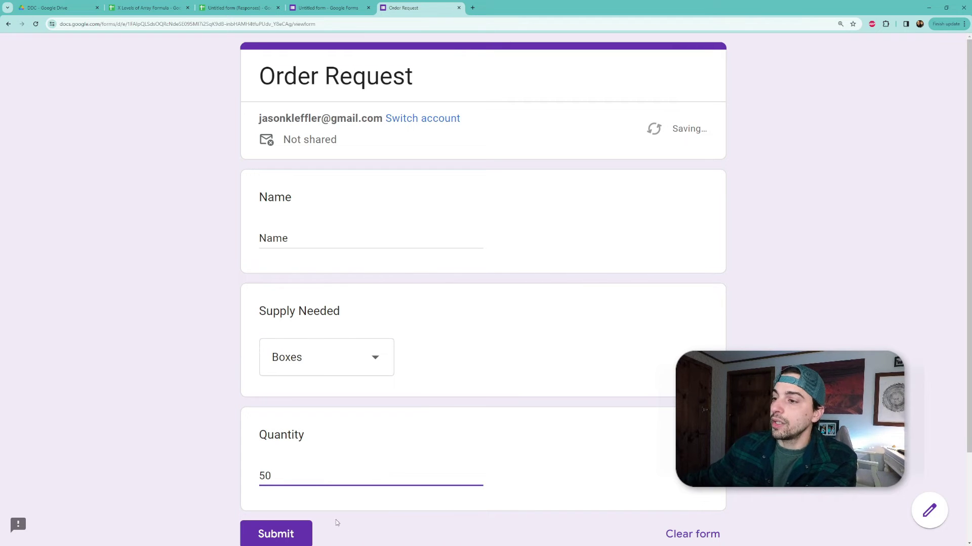
{"action": "left_click", "coordinate": [283, 534]}
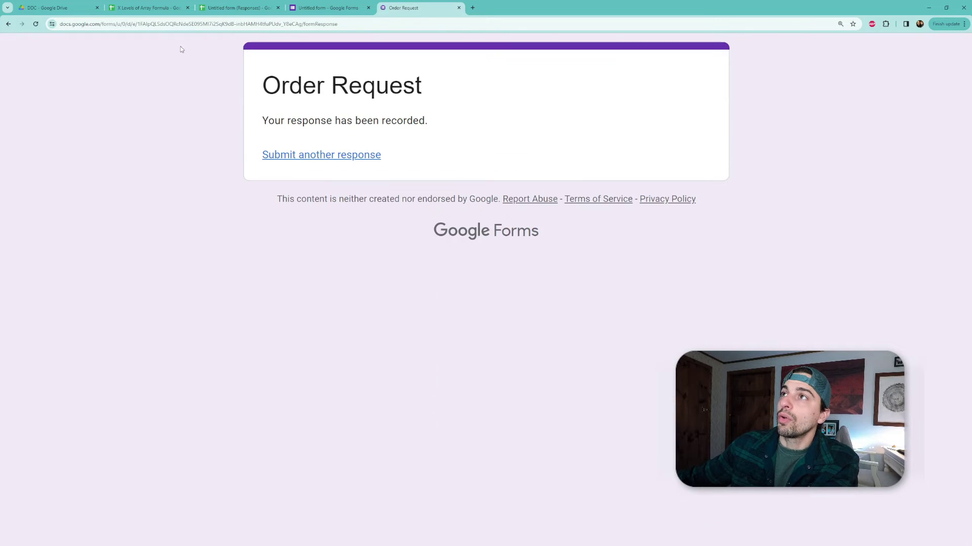
{"action": "left_click", "coordinate": [237, 11]}
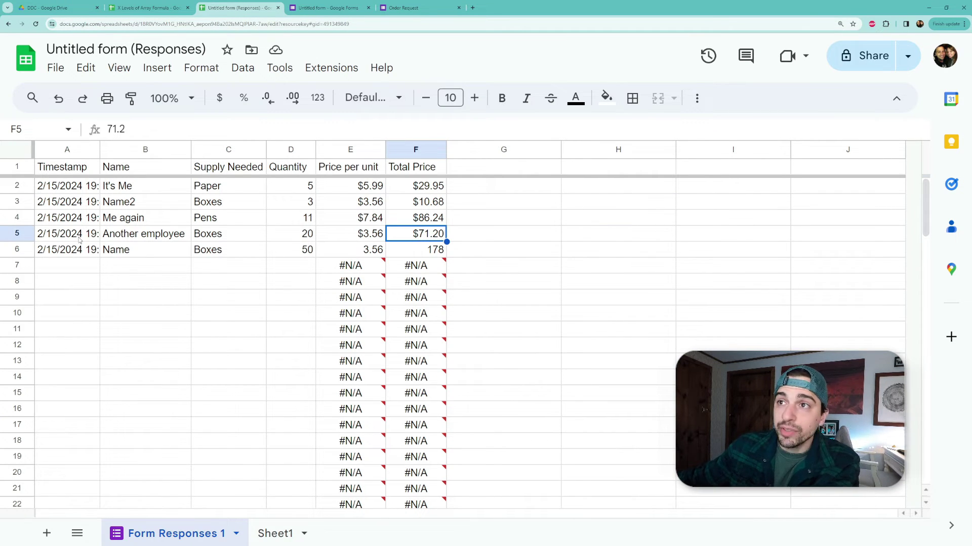
Insert a blank row above row 5 of the responses sheet
{"action": "left_click", "coordinate": [16, 235]}
{"action": "right_click", "coordinate": [15, 234]}
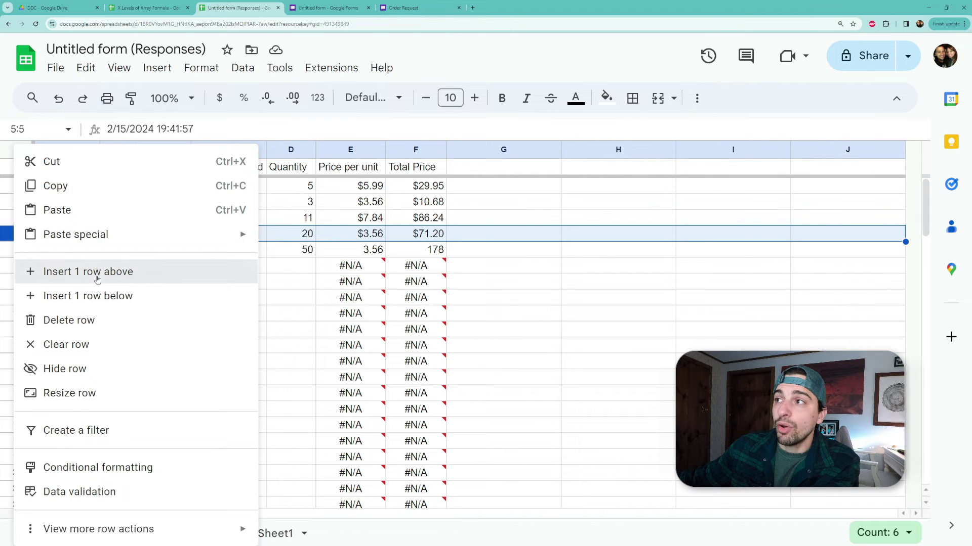
{"action": "left_click", "coordinate": [81, 208]}
{"action": "left_click", "coordinate": [504, 219]}
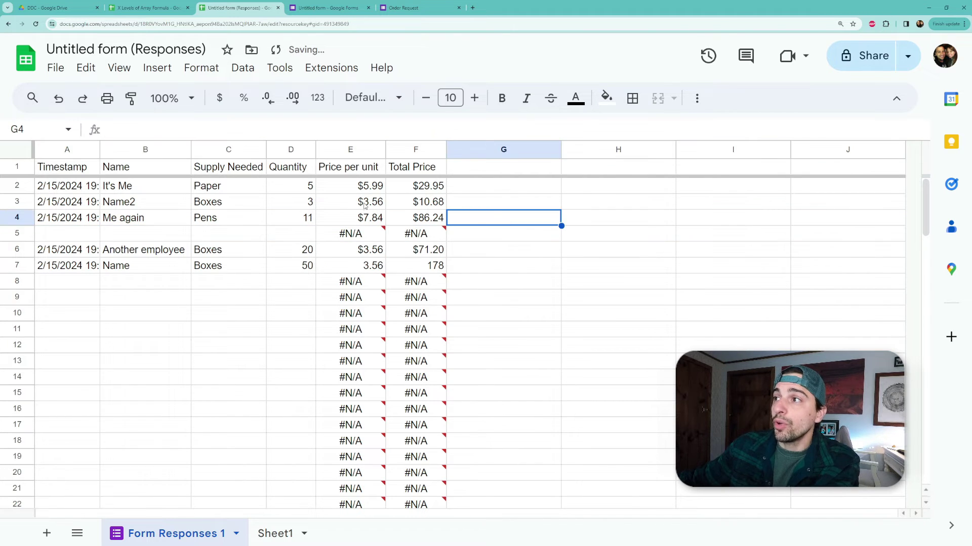
Review the last two responses' prices and totals and E2's ARRAYFORMULA after the insertion
{"action": "left_click_drag", "start_coordinate": [361, 250], "coordinate": [441, 270]}
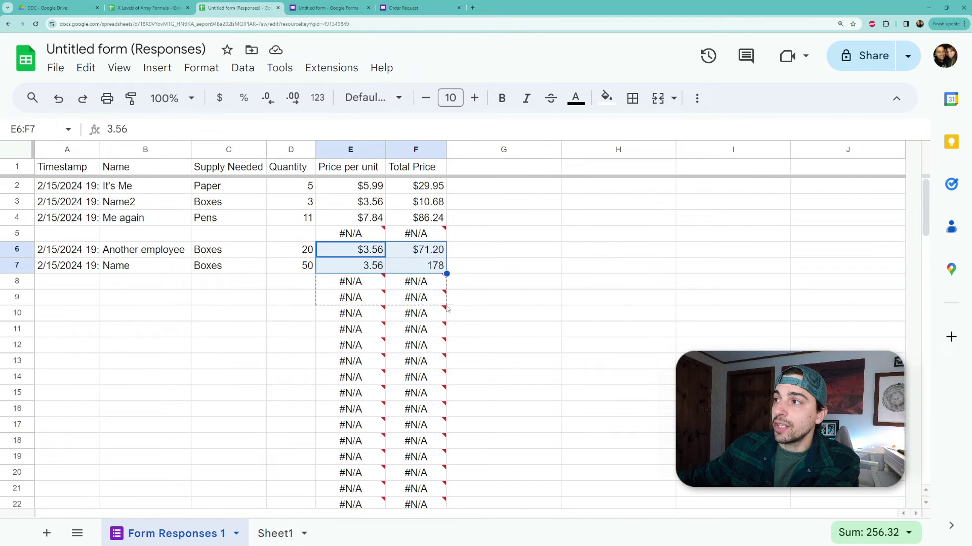
{"action": "key", "text": "shift+Right"}
{"action": "key", "text": "shift+Up"}
{"action": "key", "text": "shift+Up"}
{"action": "left_click", "coordinate": [526, 268]}
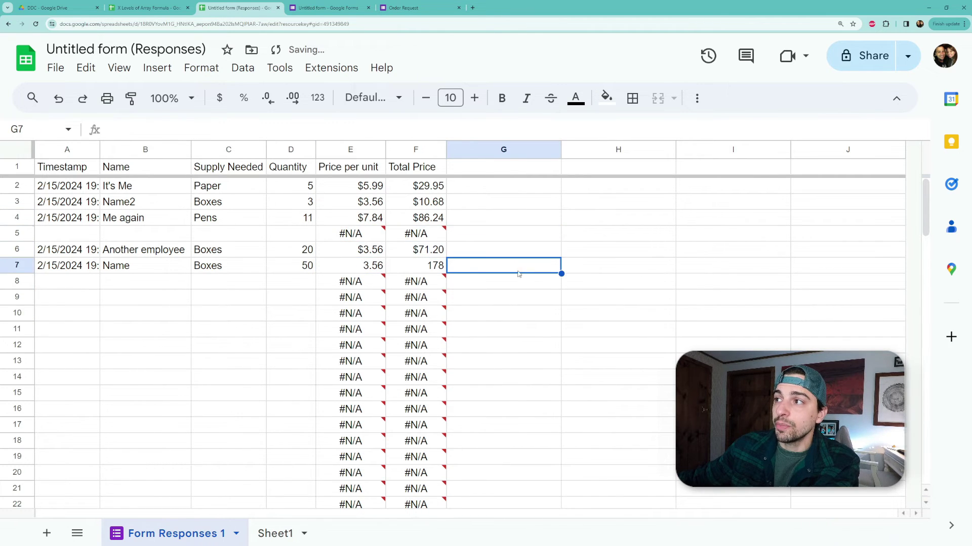
{"action": "left_click", "coordinate": [366, 188]}
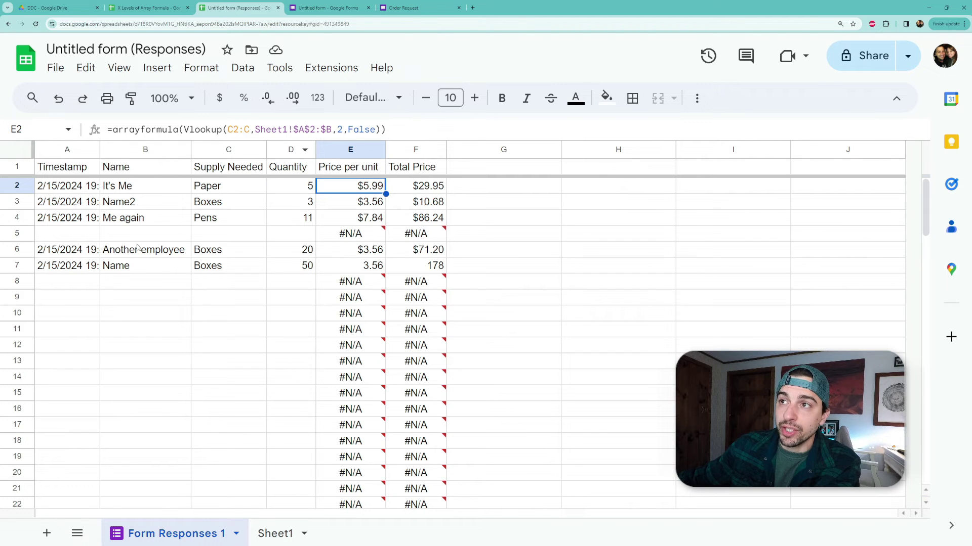
{"action": "mouse_move", "coordinate": [404, 297]}
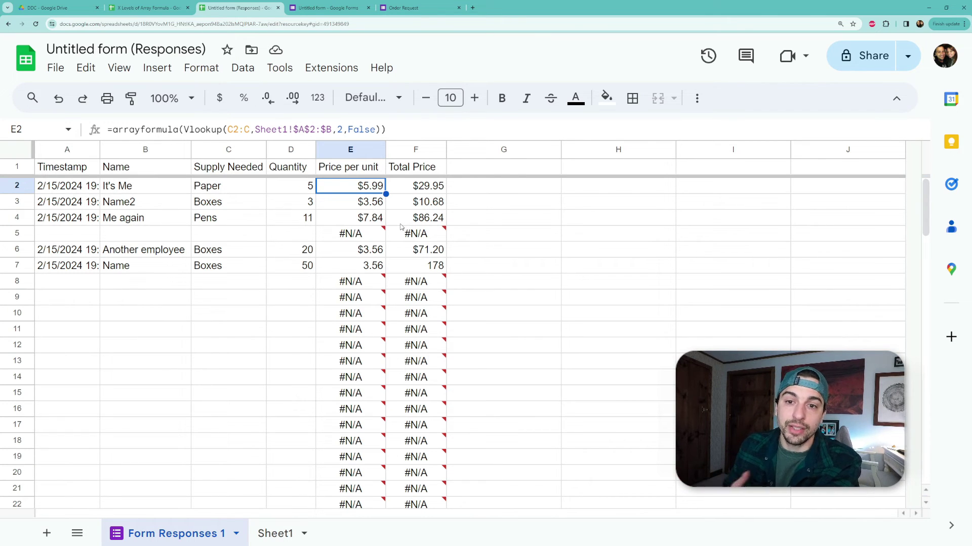
{"action": "mouse_move", "coordinate": [398, 230]}
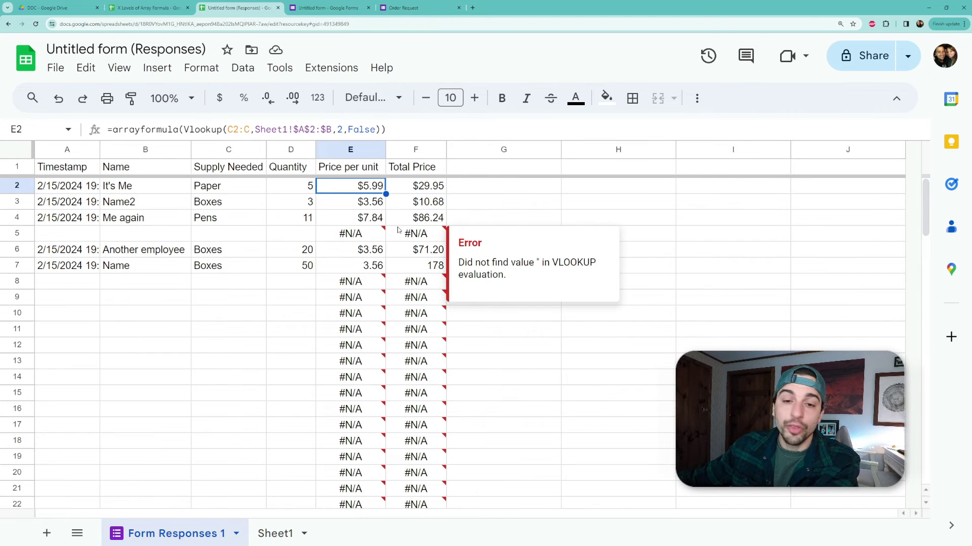
Enter 70 as a manual price in E7, causing a #REF! error in the array formula
{"action": "left_click", "coordinate": [366, 266]}
{"action": "type", "text": "70"}
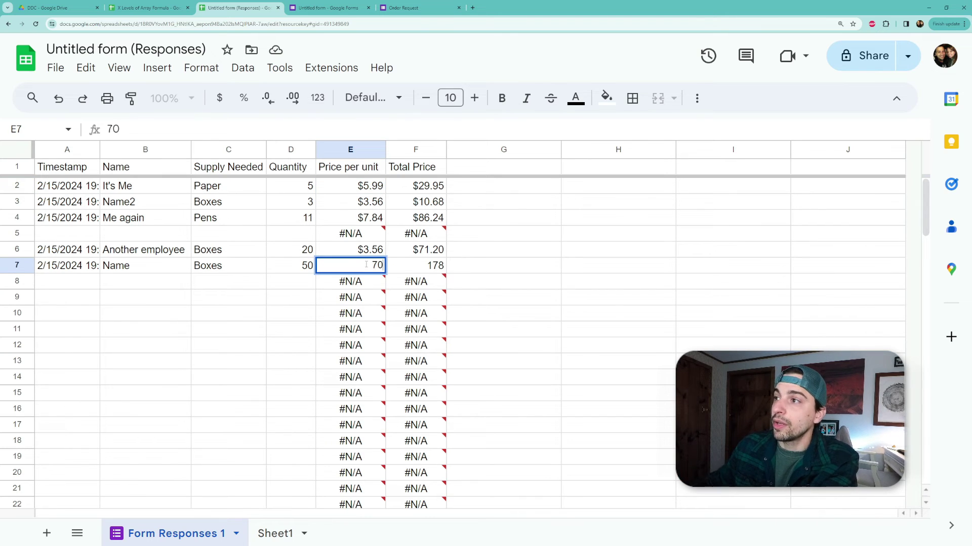
{"action": "key", "text": "Return"}
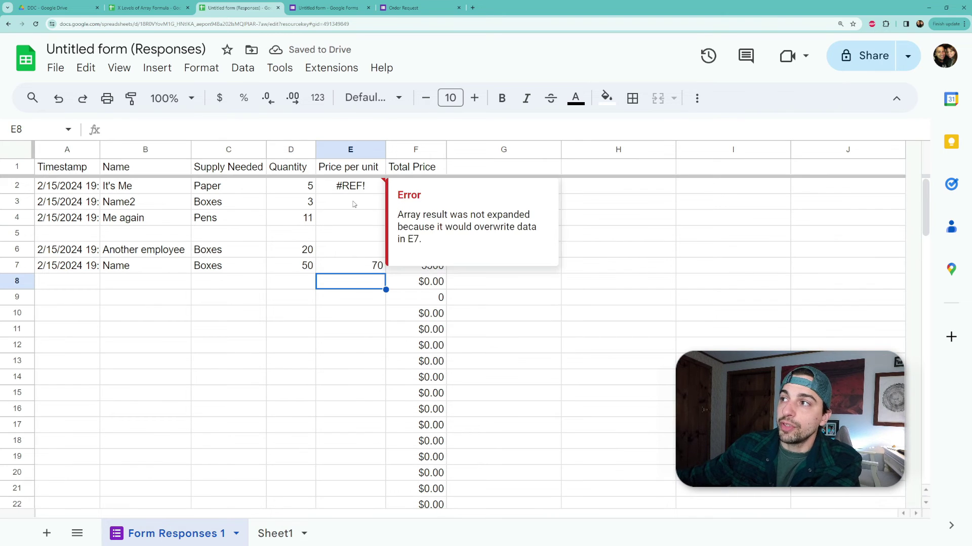
{"action": "mouse_move", "coordinate": [360, 189]}
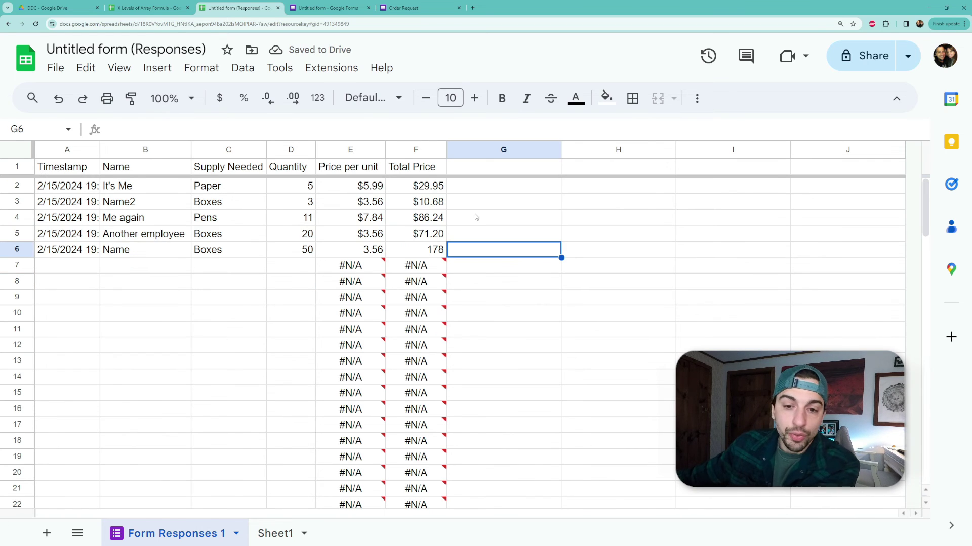
Limit E2's price lookup range to C2:C6
{"action": "left_click_drag", "start_coordinate": [338, 265], "coordinate": [436, 377]}
{"action": "left_click", "coordinate": [480, 252]}
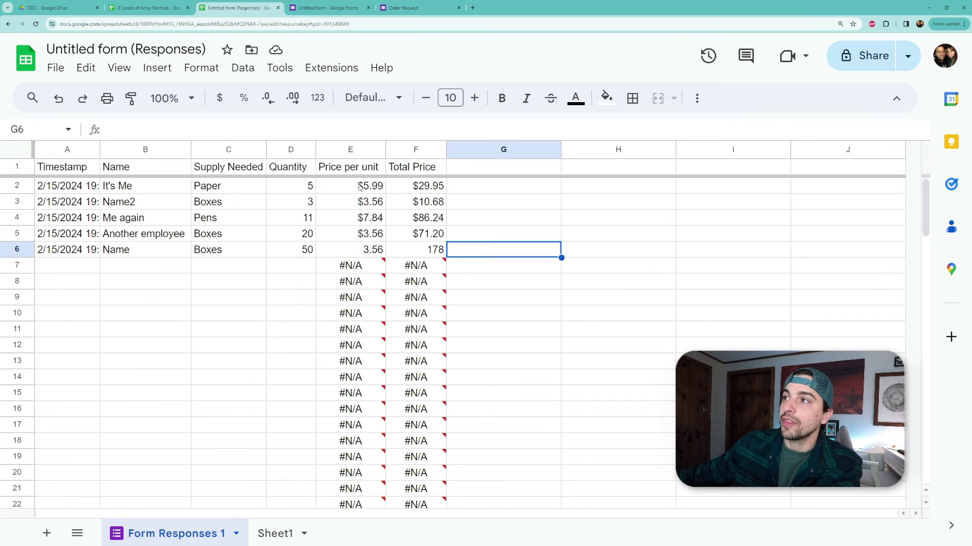
{"action": "left_click", "coordinate": [361, 186]}
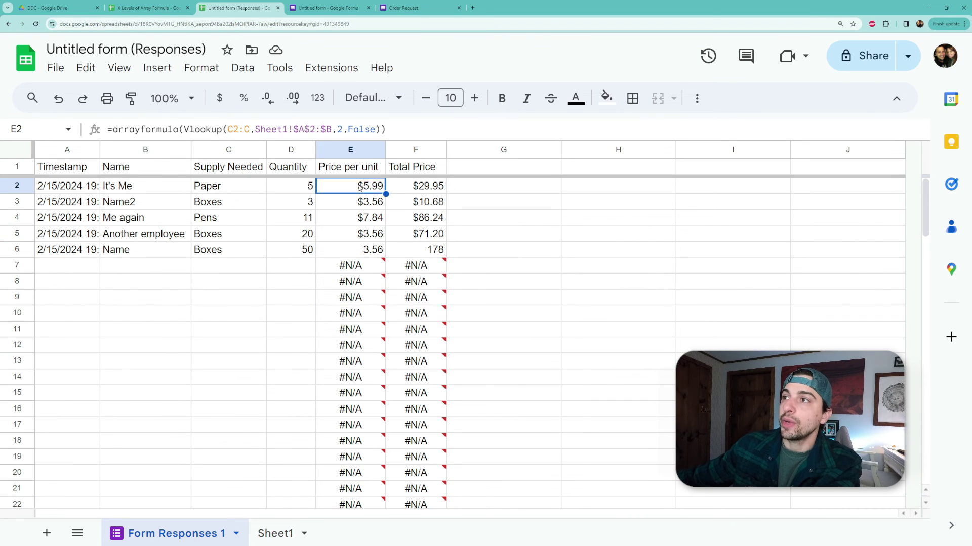
{"action": "left_click", "coordinate": [249, 130]}
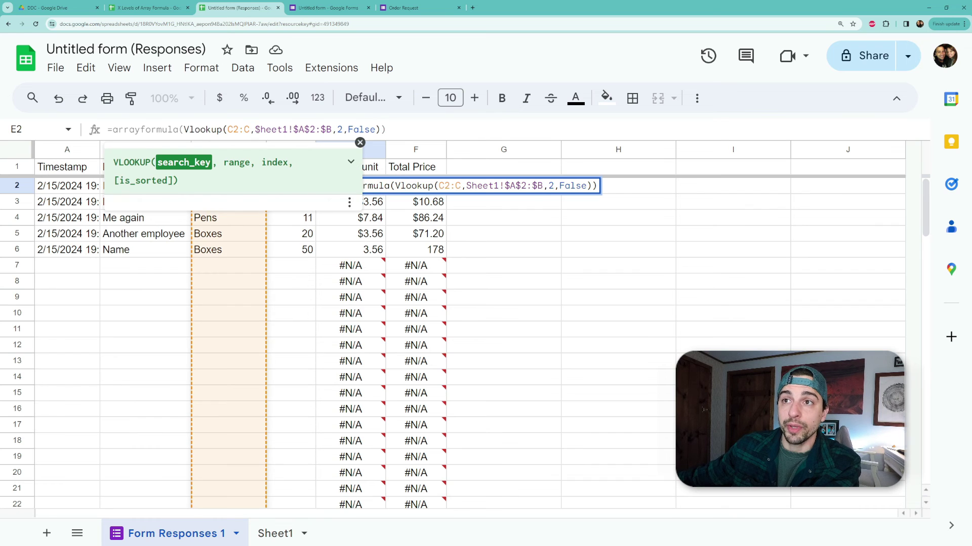
{"action": "type", "text": "6"}
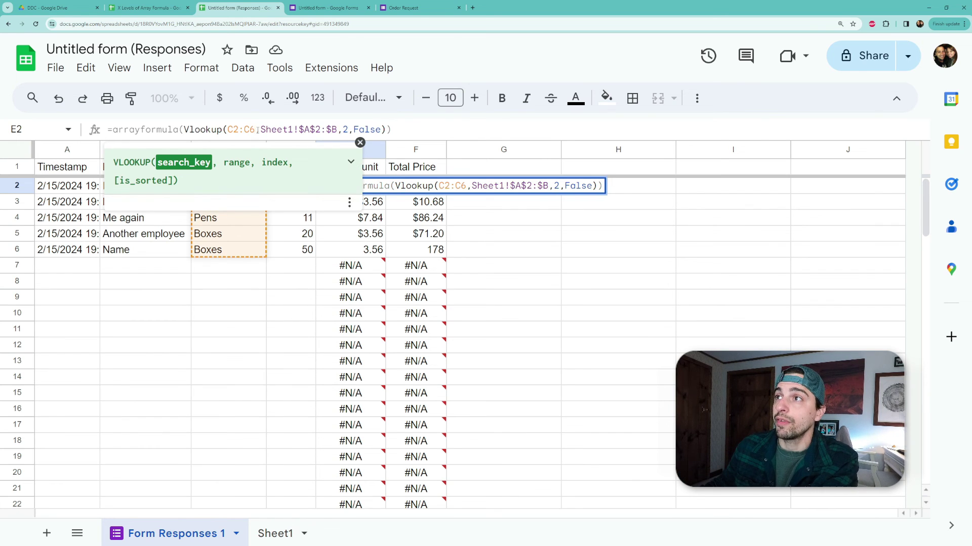
{"action": "key", "text": "Return"}
Submit another order form response with a name, Boxes and quantity 23
{"action": "left_click", "coordinate": [403, 8]}
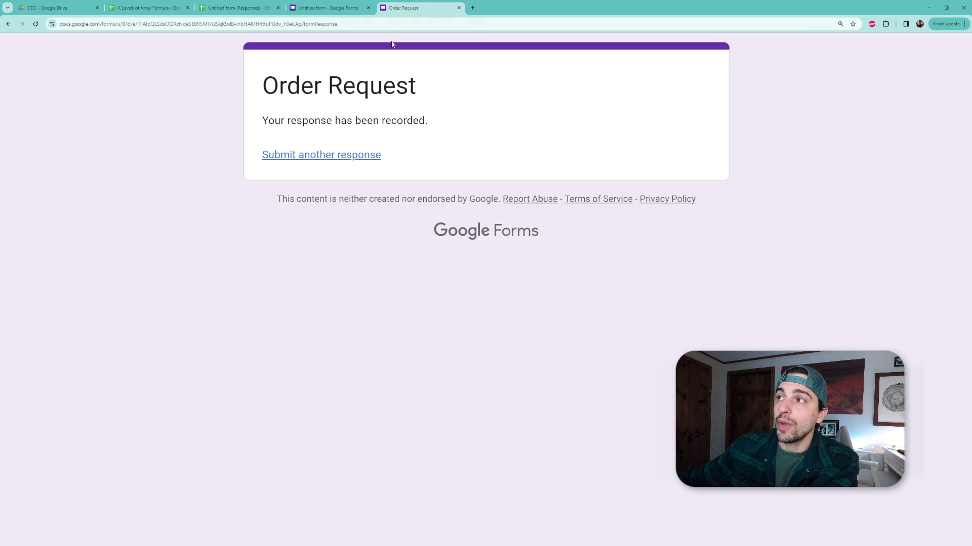
{"action": "left_click", "coordinate": [348, 172]}
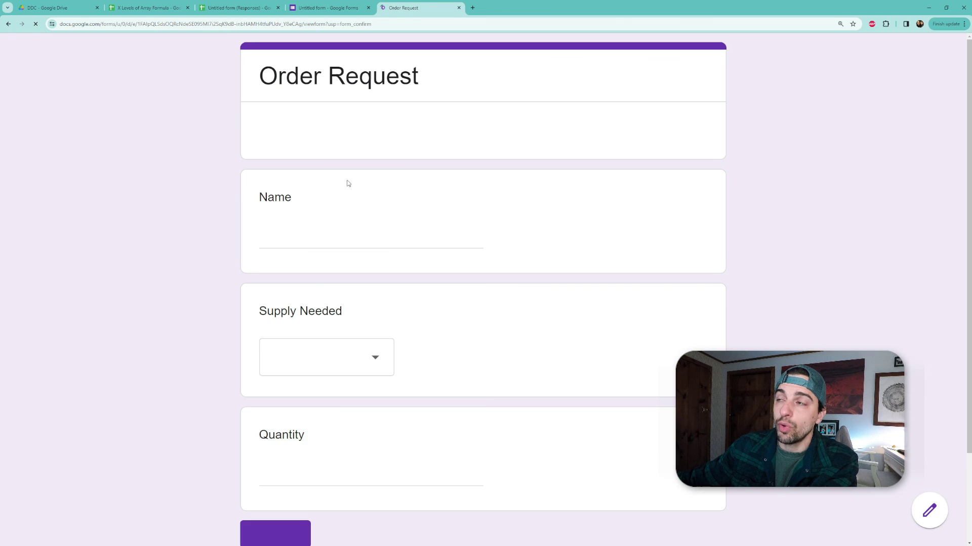
{"action": "left_click", "coordinate": [343, 237]}
{"action": "type", "text": "name"}
{"action": "left_click", "coordinate": [326, 356]}
{"action": "left_click", "coordinate": [282, 441]}
{"action": "left_click", "coordinate": [314, 476]}
{"action": "type", "text": "23"}
{"action": "left_click", "coordinate": [276, 534]}
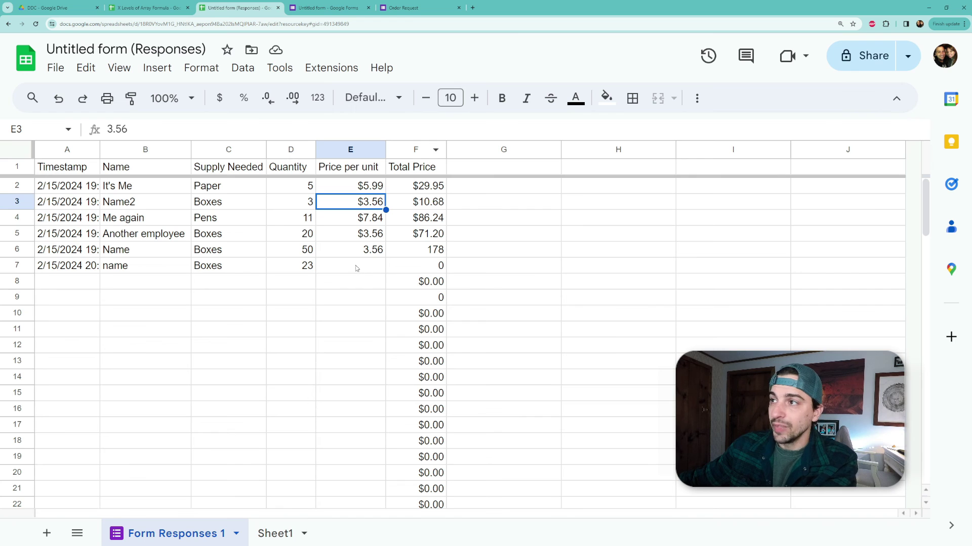
Restore E2's lookup from C2:C6 to C2:C so row 7 shows 3.56 and 81.88
{"action": "left_click", "coordinate": [367, 185]}
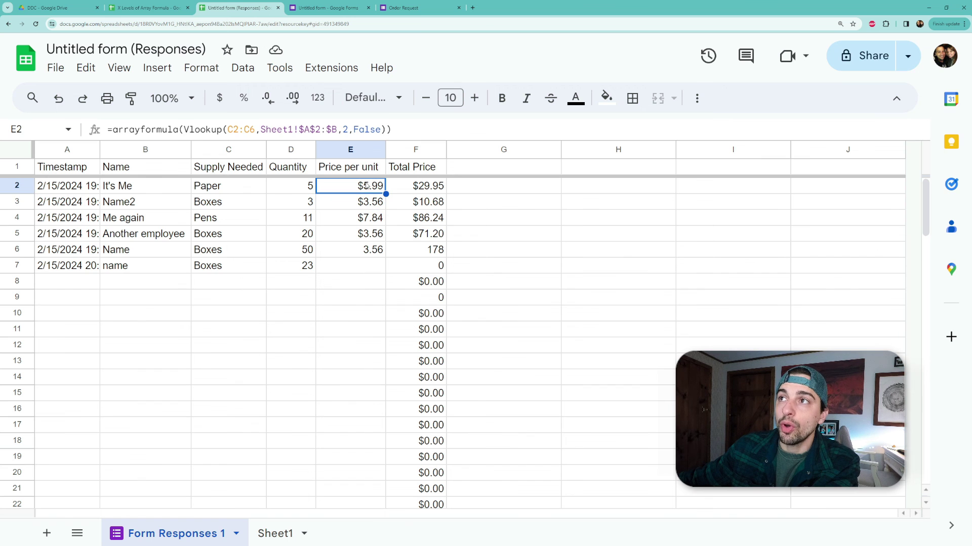
{"action": "left_click", "coordinate": [252, 129]}
{"action": "key", "text": "BackSpace"}
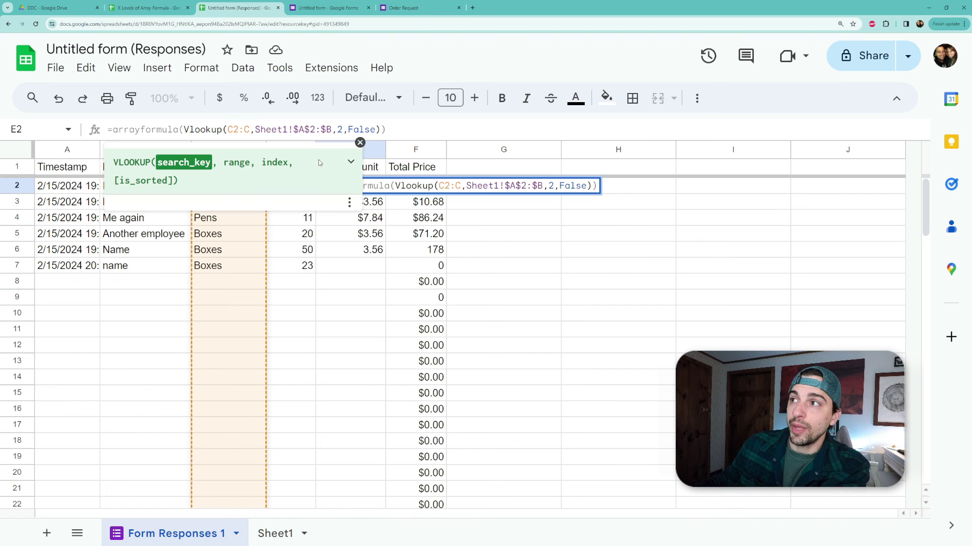
{"action": "key", "text": "Return"}
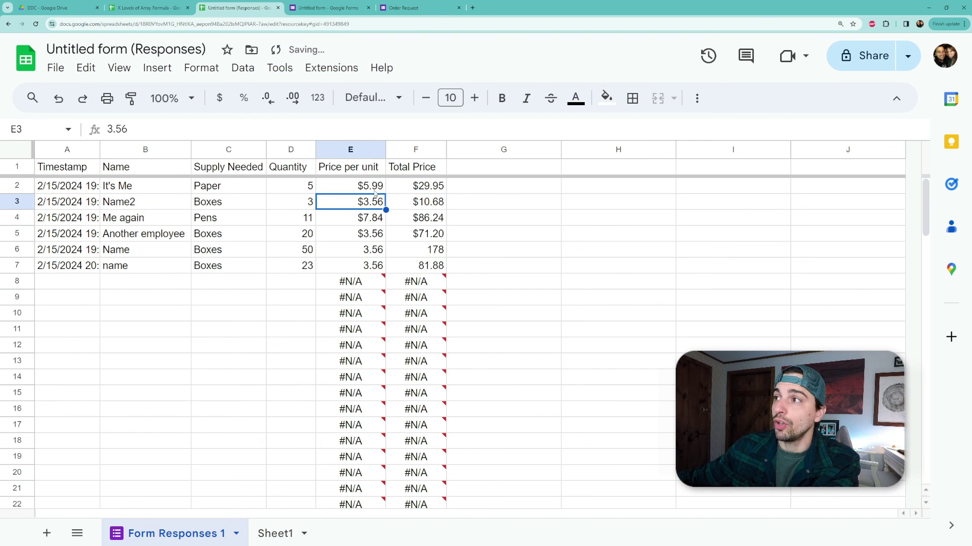